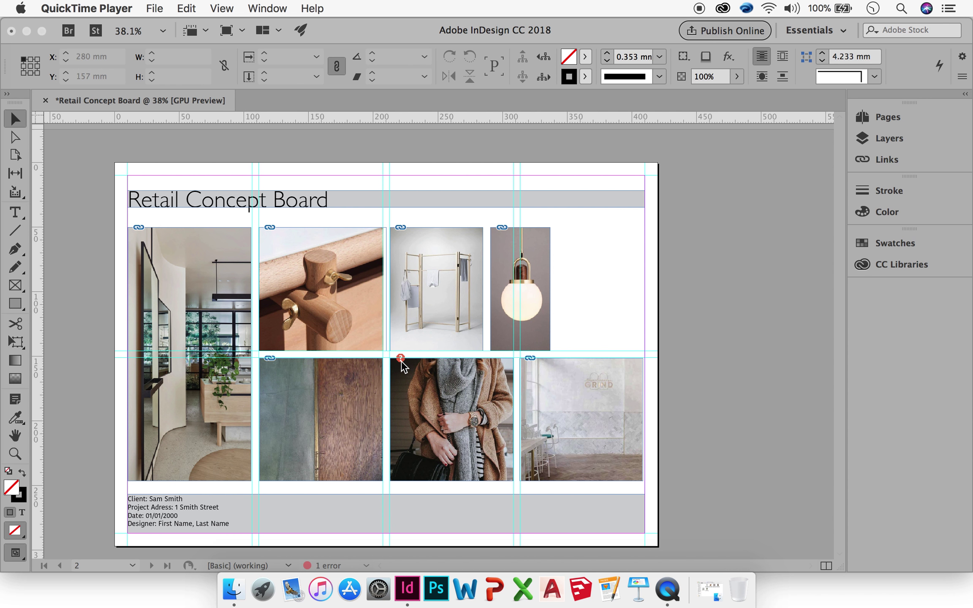
- Relink the missing coat-and-scarf image to the 529a4527a7a31c8edb14...e9e6.jpg file on the Desktop
{"action": "left_click", "coordinate": [903, 155]}
{"action": "left_click", "coordinate": [886, 159]}
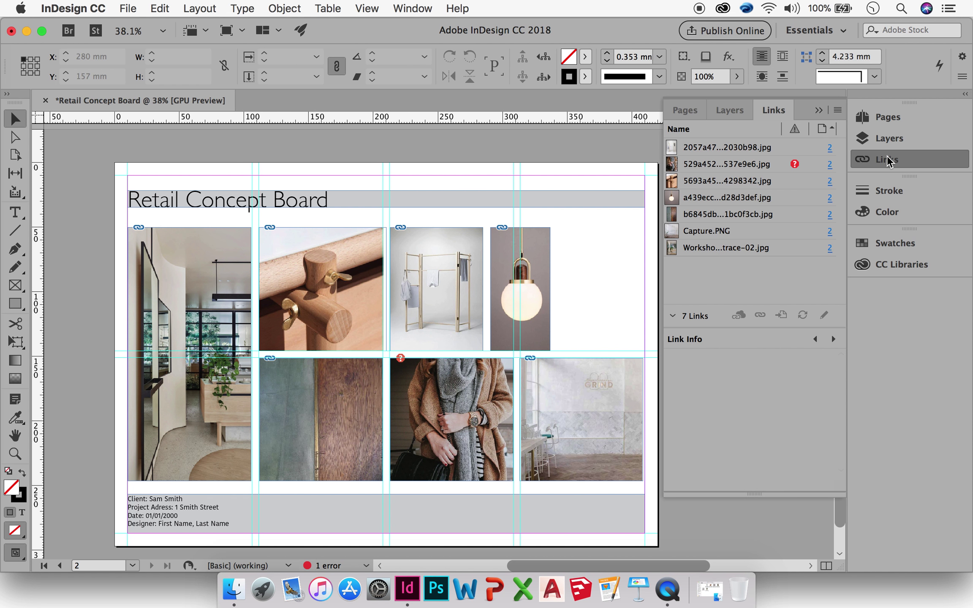
{"action": "mouse_move", "coordinate": [796, 171]}
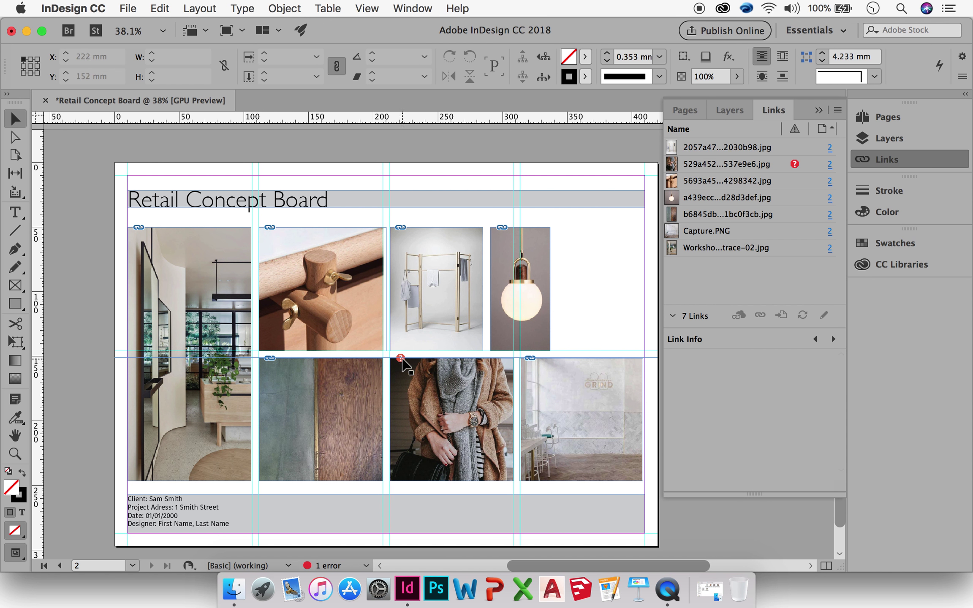
{"action": "double_click", "coordinate": [795, 164]}
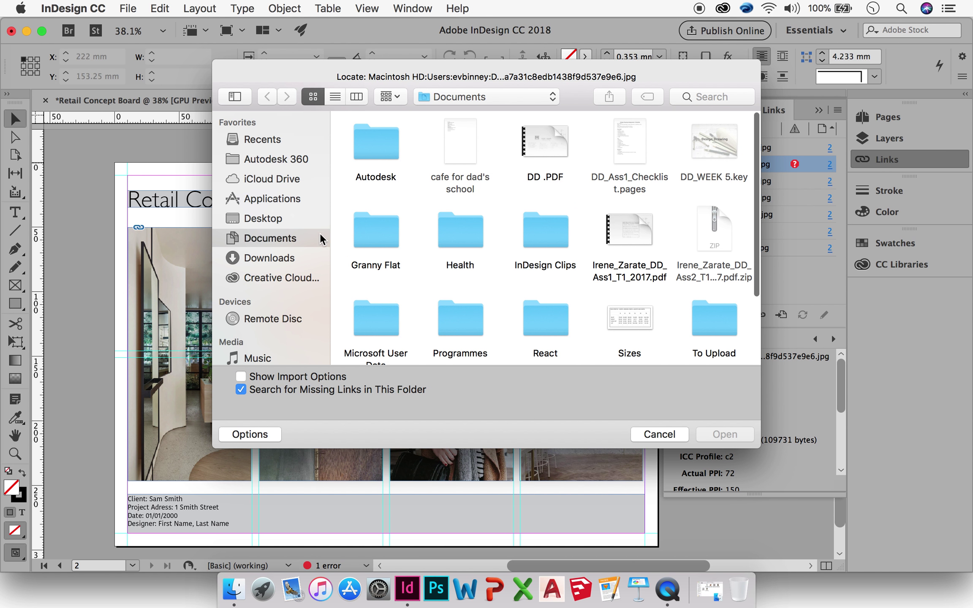
{"action": "left_click", "coordinate": [268, 219]}
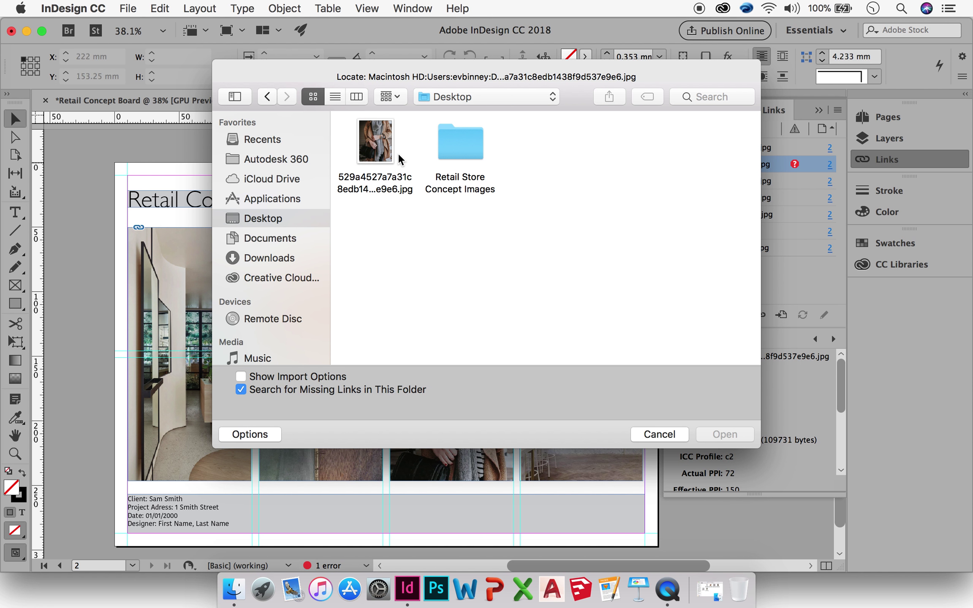
{"action": "left_click", "coordinate": [372, 148]}
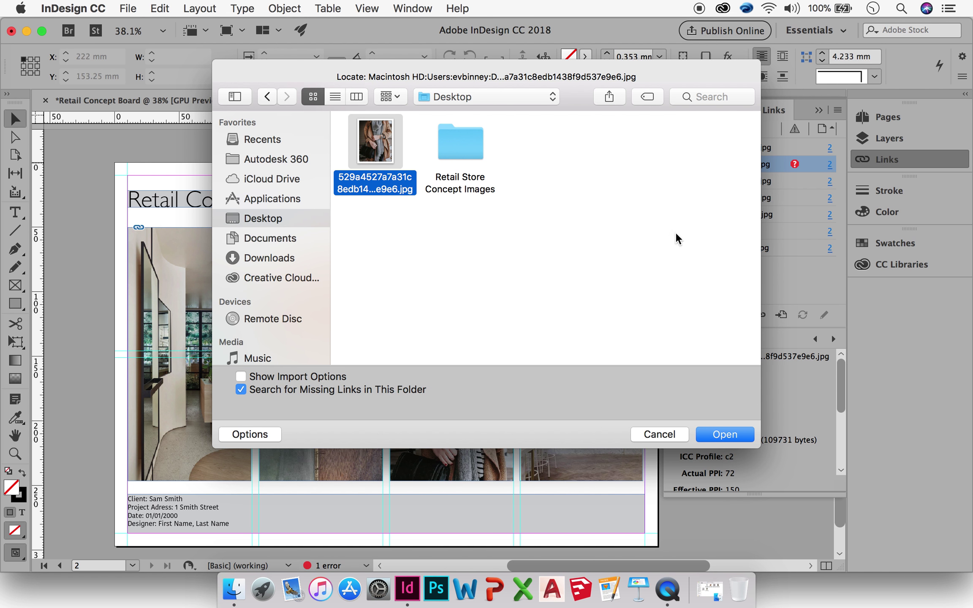
{"action": "left_click", "coordinate": [736, 438]}
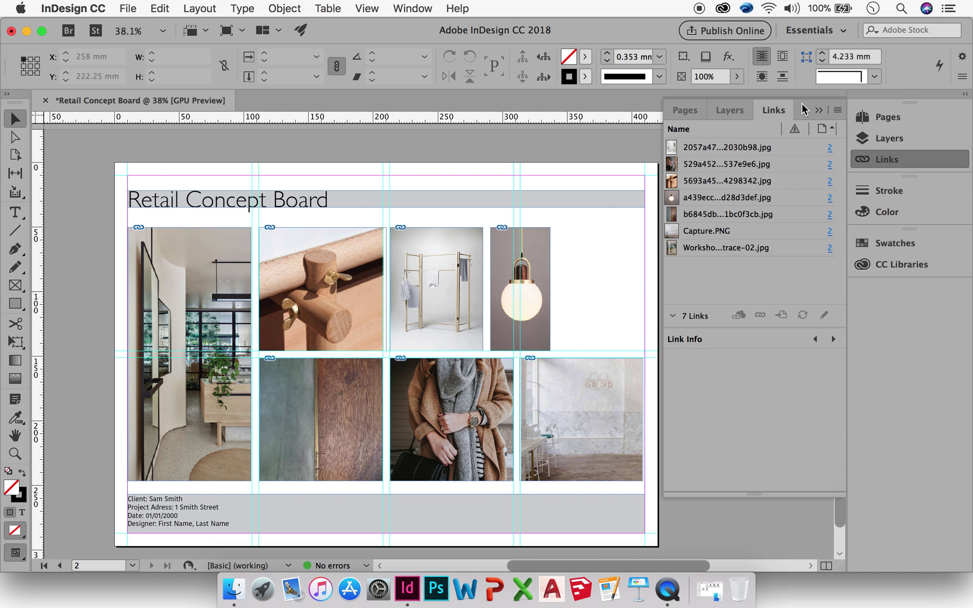
{"action": "left_click", "coordinate": [819, 111]}
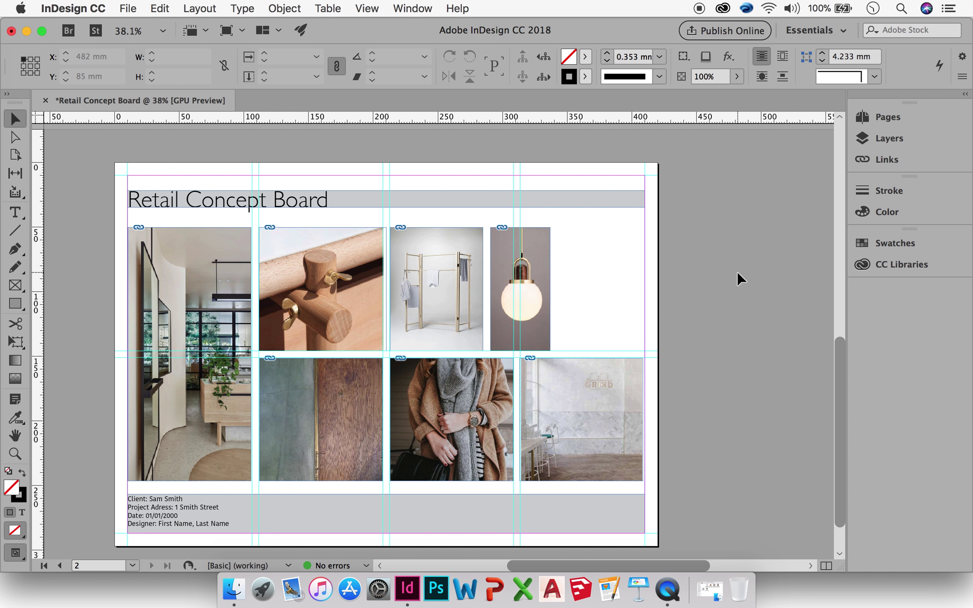
- Preview the board without guides and frames, and start an Adobe PDF (Print) export named Retail Concept Board on the Desktop
{"action": "key", "text": "w"}
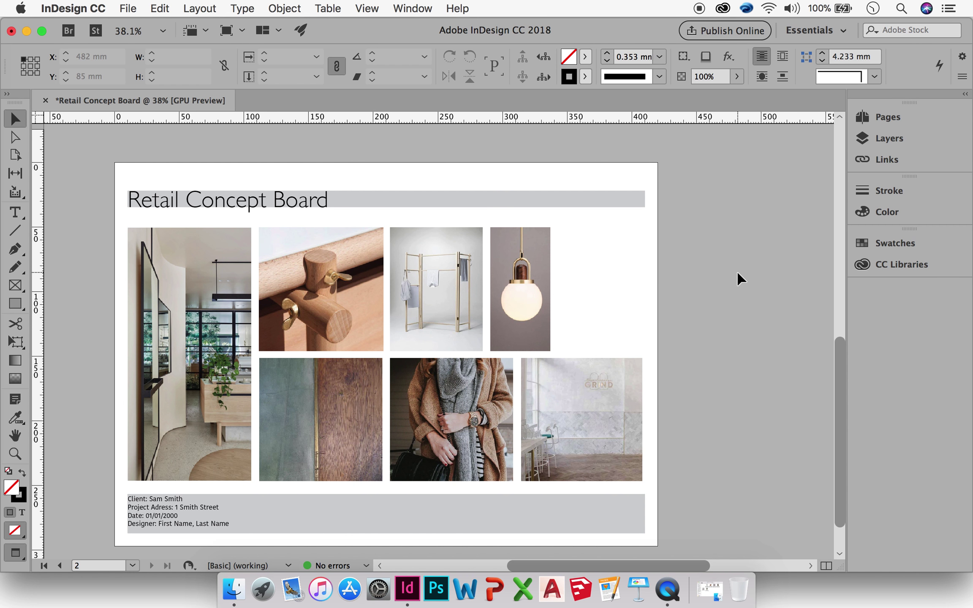
{"action": "key", "text": "w"}
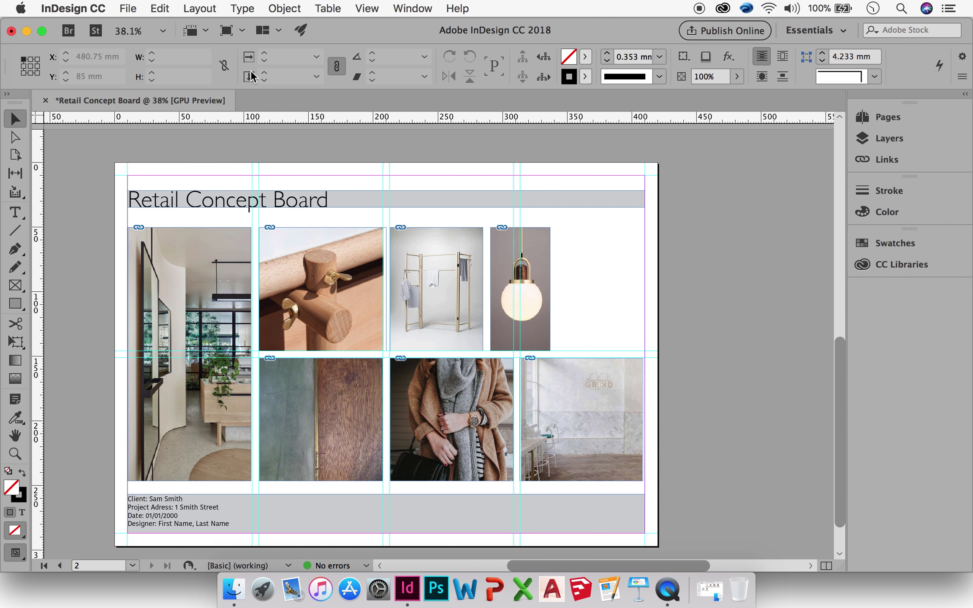
{"action": "left_click", "coordinate": [122, 9]}
{"action": "left_click", "coordinate": [149, 256]}
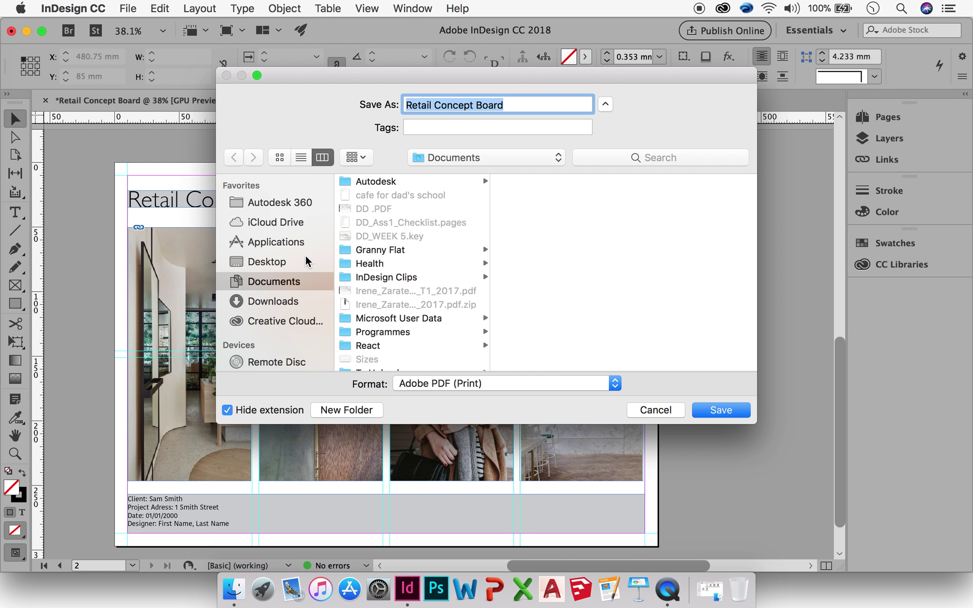
{"action": "left_click", "coordinate": [281, 262]}
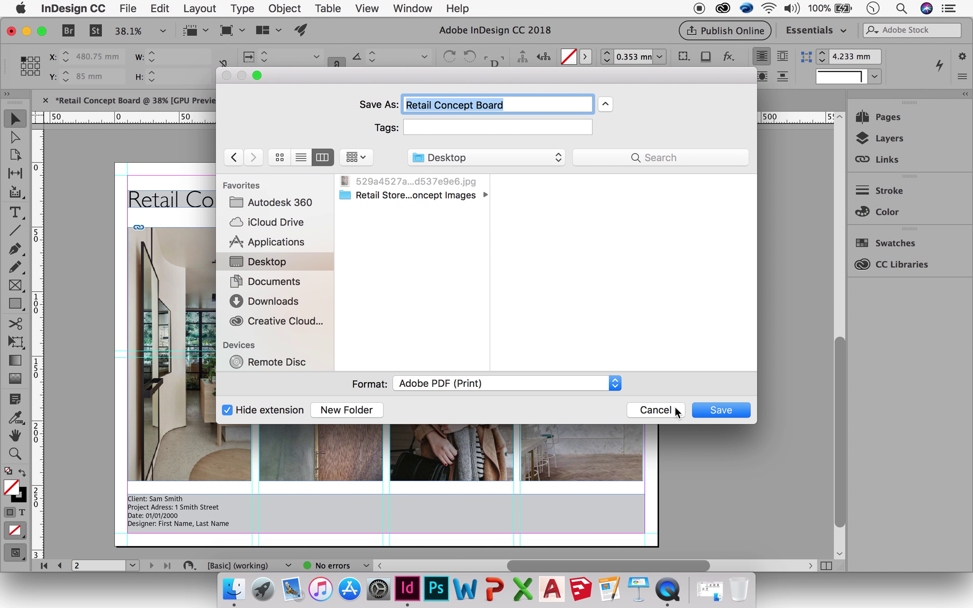
{"action": "left_click", "coordinate": [726, 411]}
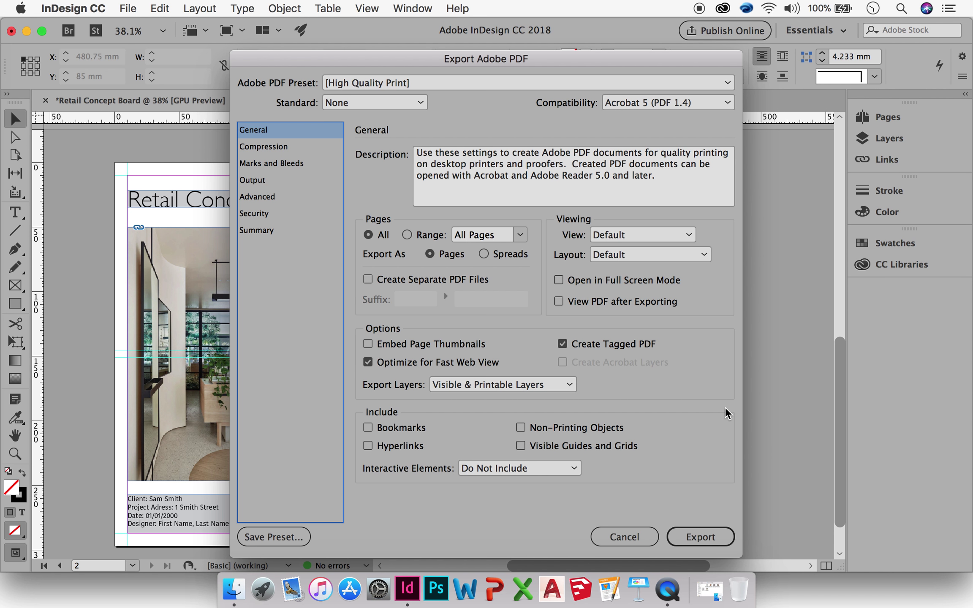
- Review the preset, page range, compression and output options, and export all pages as a PDF with the High Quality Print preset
{"action": "left_click_drag", "start_coordinate": [442, 59], "coordinate": [378, 27]}
{"action": "left_click", "coordinate": [423, 50]}
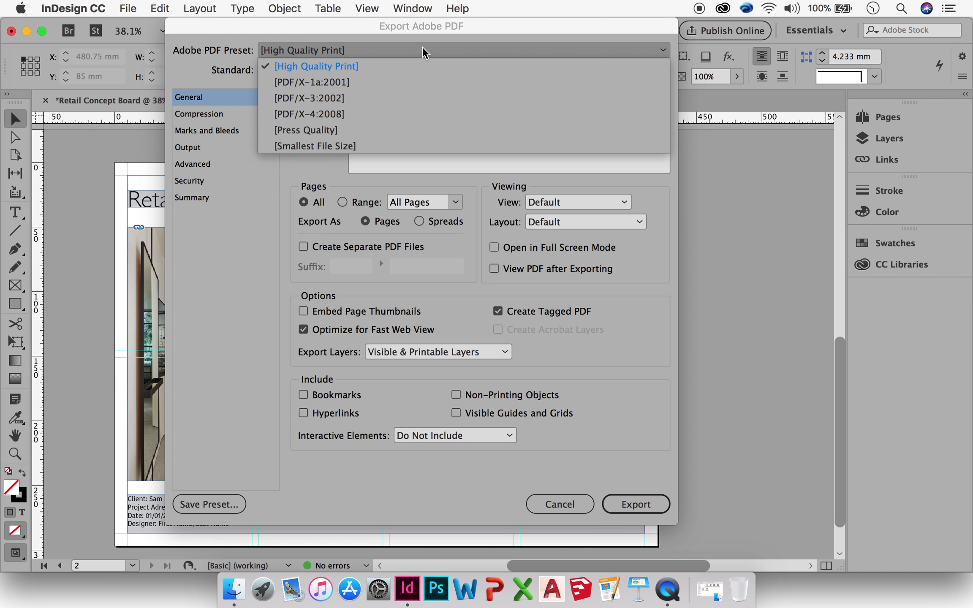
{"action": "left_click", "coordinate": [421, 50]}
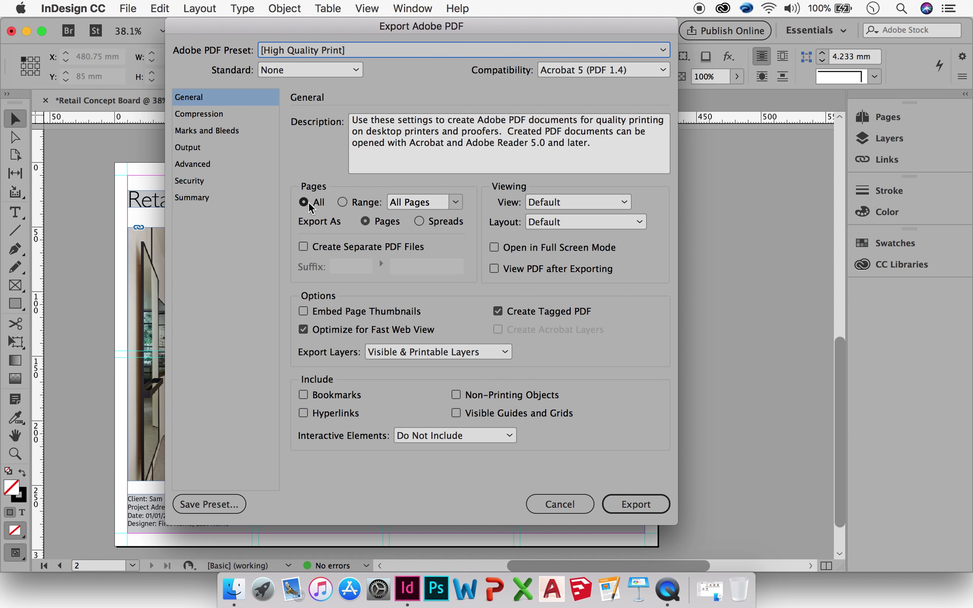
{"action": "left_click", "coordinate": [343, 204]}
{"action": "left_click", "coordinate": [456, 207]}
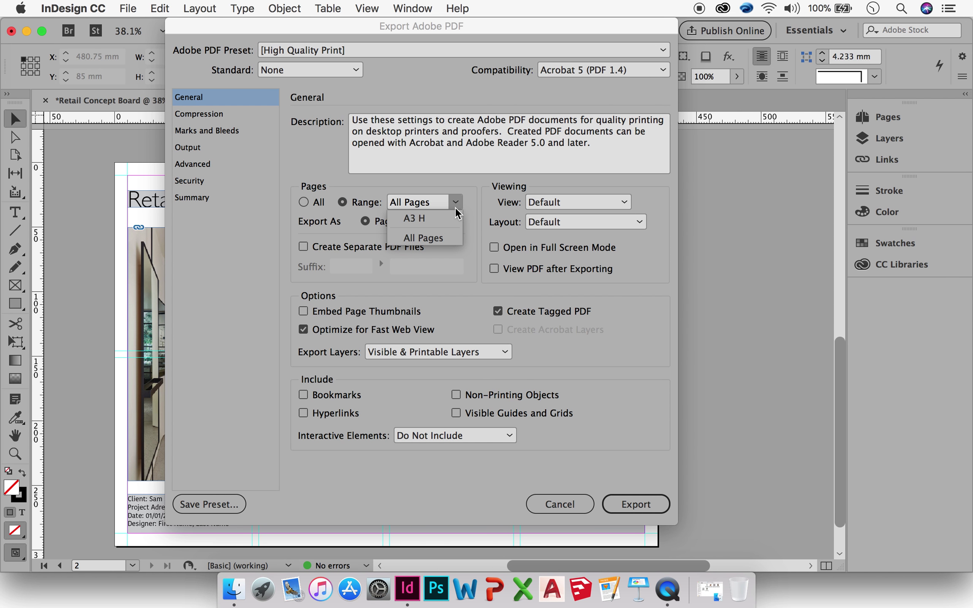
{"action": "left_click", "coordinate": [304, 203]}
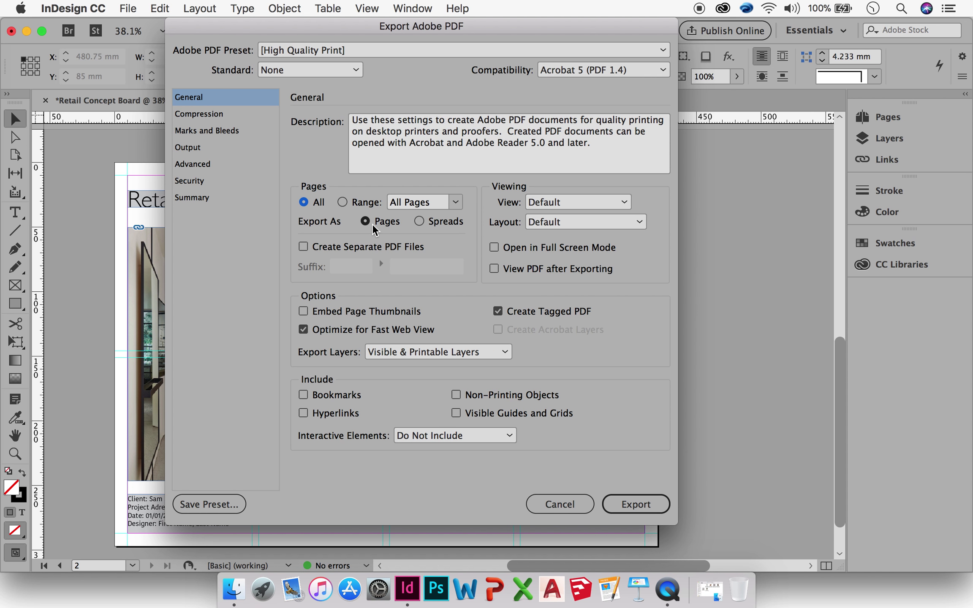
{"action": "left_click", "coordinate": [209, 120]}
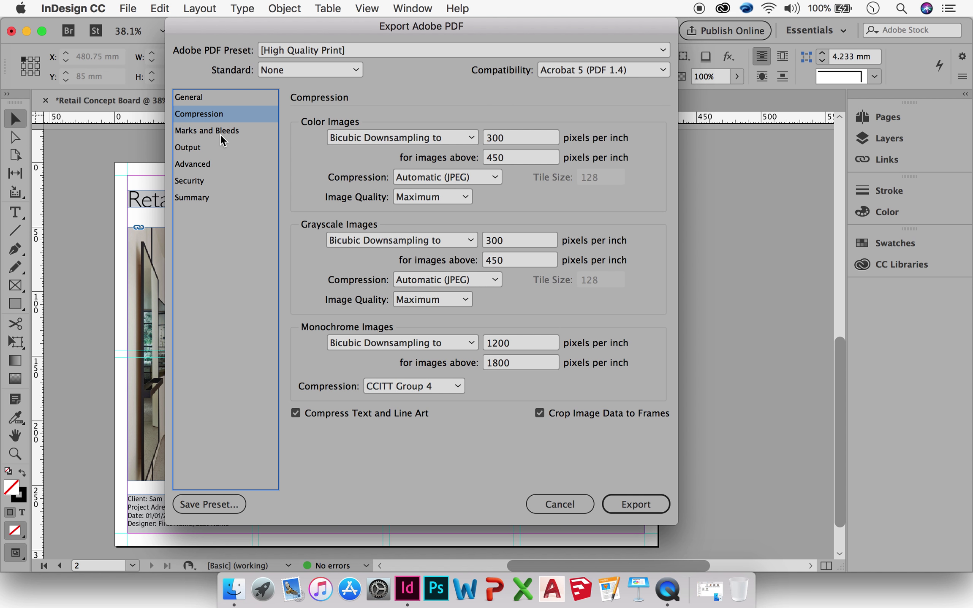
{"action": "left_click", "coordinate": [188, 147]}
{"action": "left_click", "coordinate": [192, 98]}
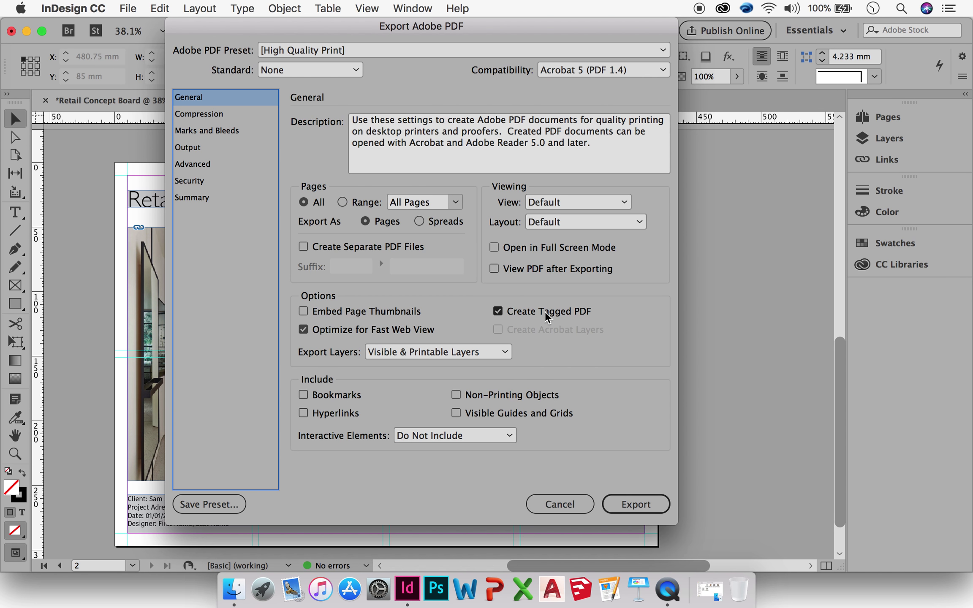
{"action": "left_click", "coordinate": [633, 505]}
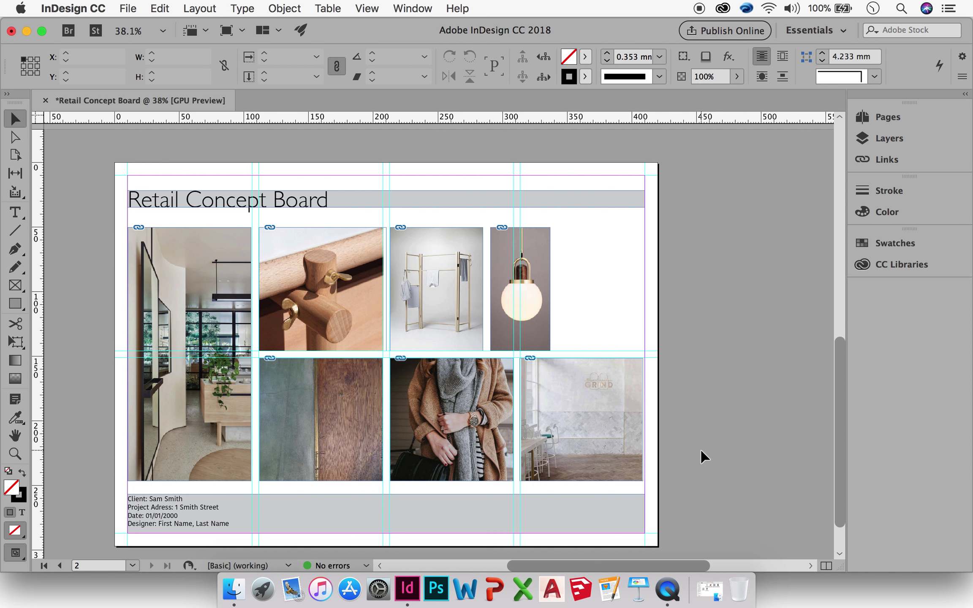
- Save the file to the Desktop as an InDesign CC 2018 document named Retail Concept Board
{"action": "scroll", "coordinate": [702, 456], "scroll_direction": "down", "scroll_amount": 1}
{"action": "scroll", "coordinate": [702, 456], "scroll_direction": "left", "scroll_amount": 1}
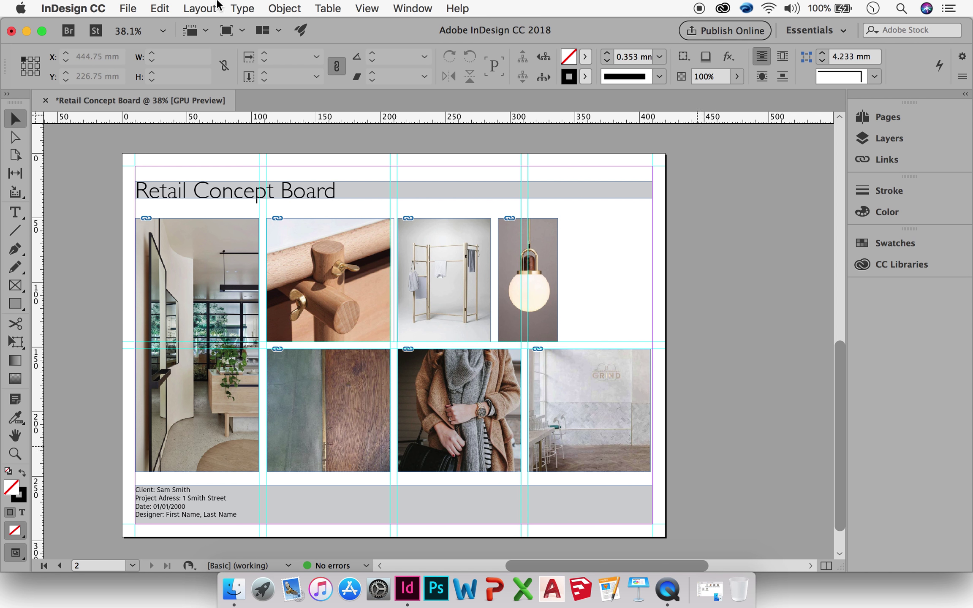
{"action": "left_click", "coordinate": [128, 8]}
{"action": "left_click", "coordinate": [154, 94]}
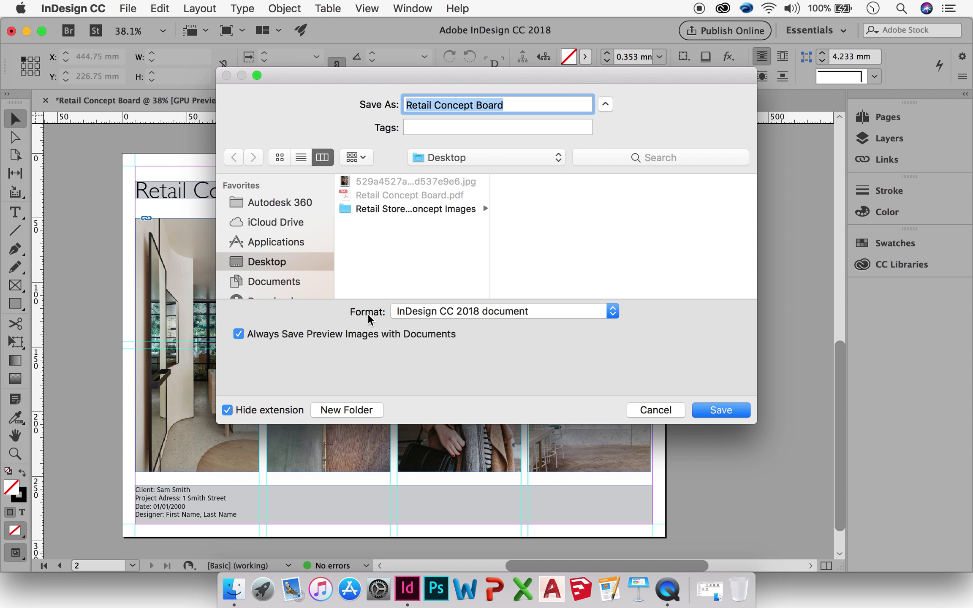
{"action": "left_click", "coordinate": [438, 313]}
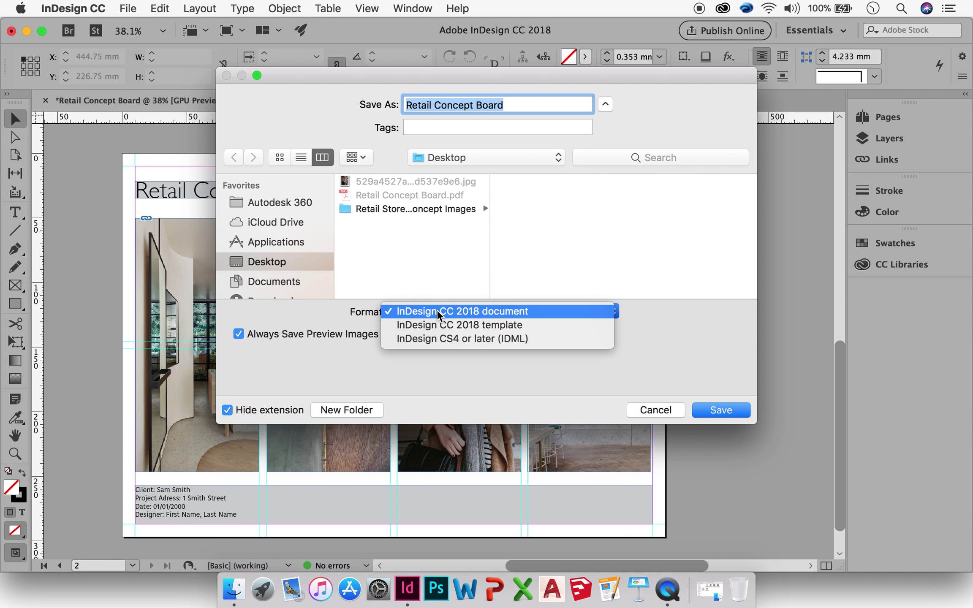
{"action": "left_click", "coordinate": [501, 311]}
{"action": "left_click", "coordinate": [711, 412]}
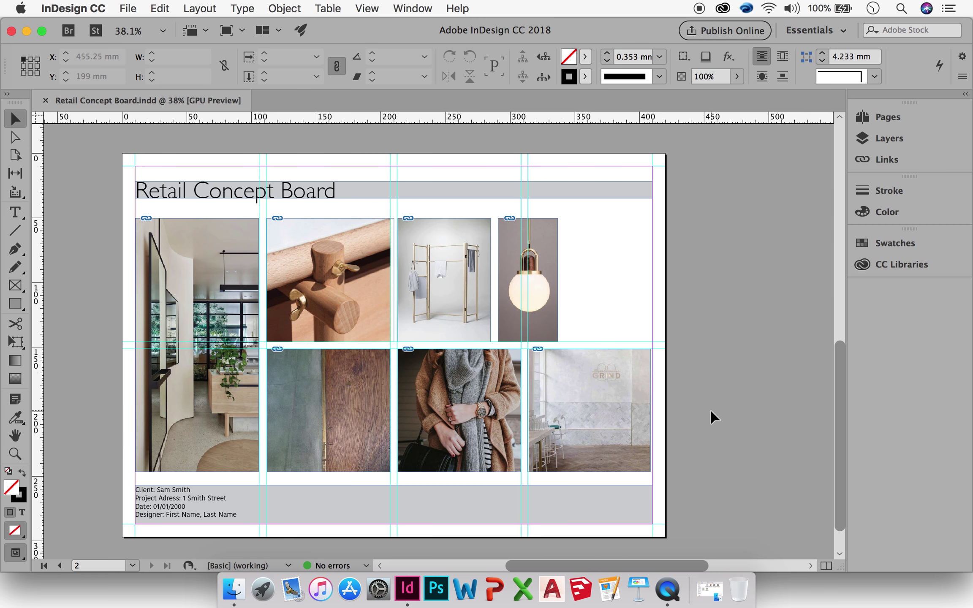
- Switch to Finder and examine the exported PDF and saved InDesign file on the Desktop
{"action": "left_click", "coordinate": [708, 591]}
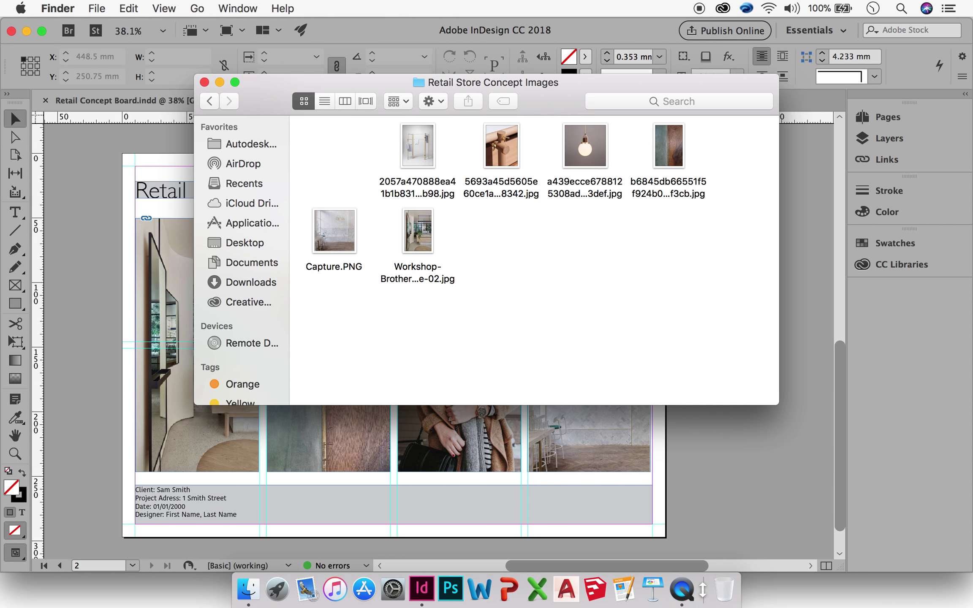
{"action": "left_click", "coordinate": [252, 243]}
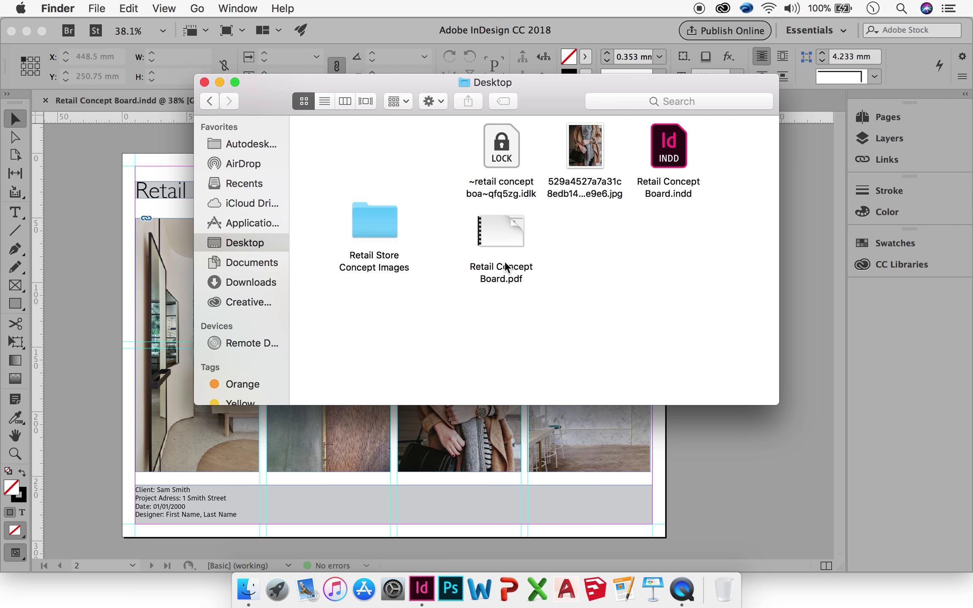
{"action": "mouse_move", "coordinate": [523, 234]}
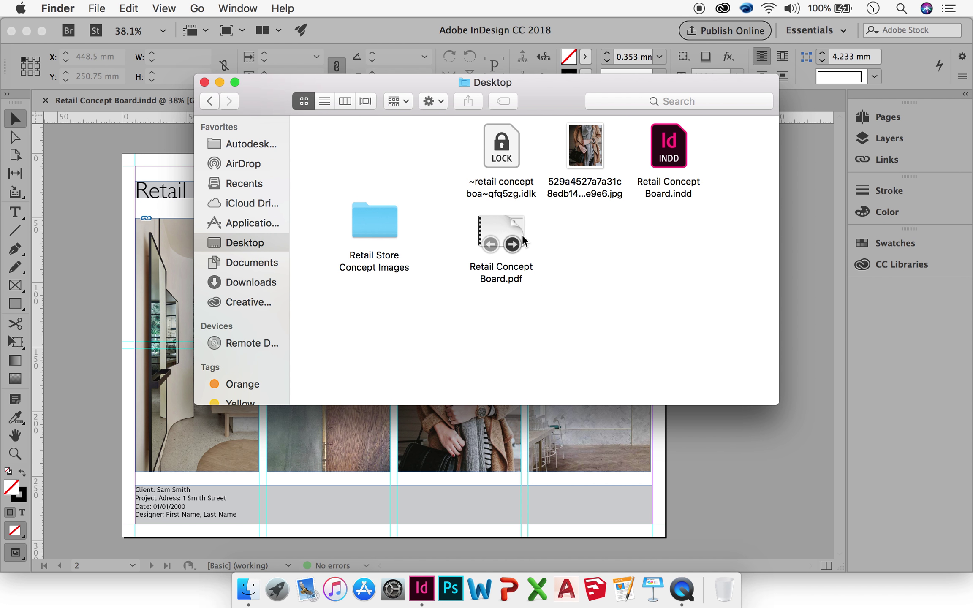